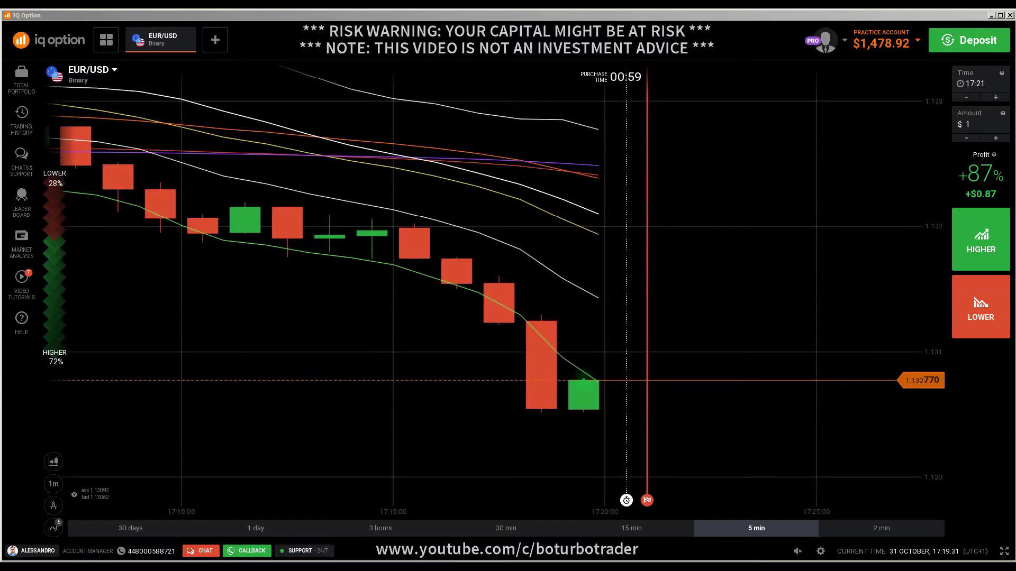
Step: Browse the FX and Binary asset lists, then zoom the EUR/USD chart to a 30-minute span
click(74, 76)
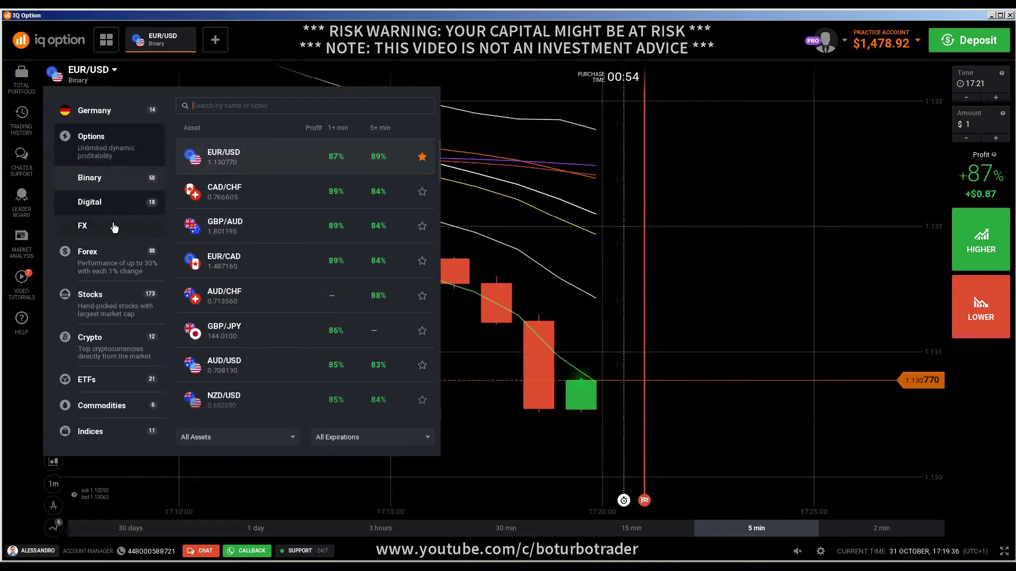
click(110, 224)
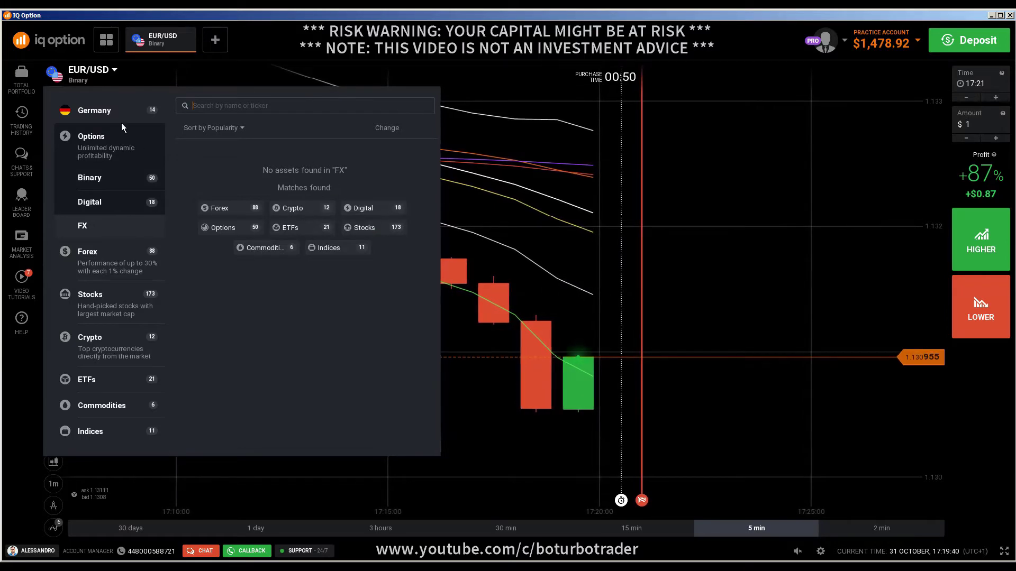
click(121, 177)
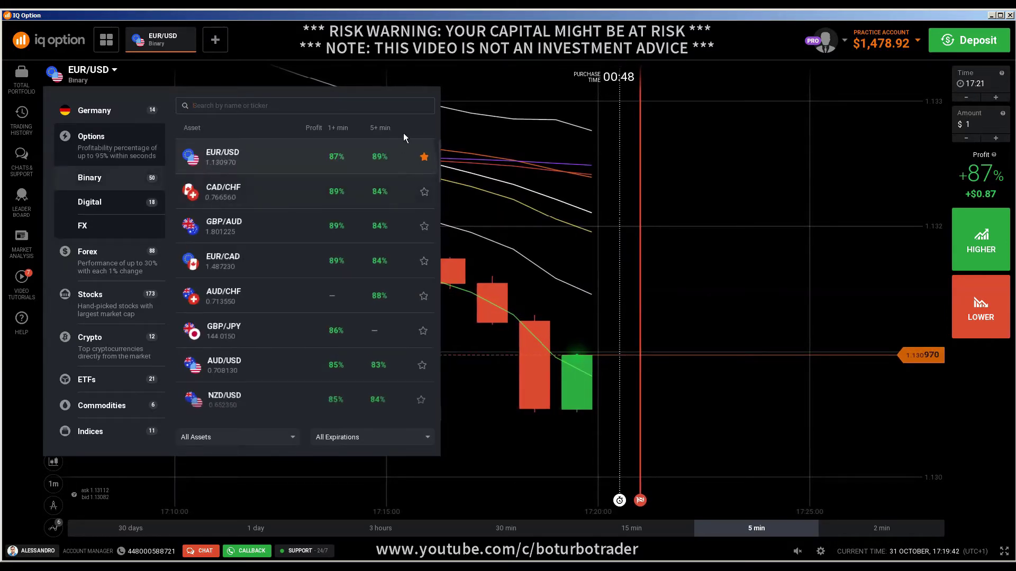
click(519, 141)
scroll(519, 142, down, 3)
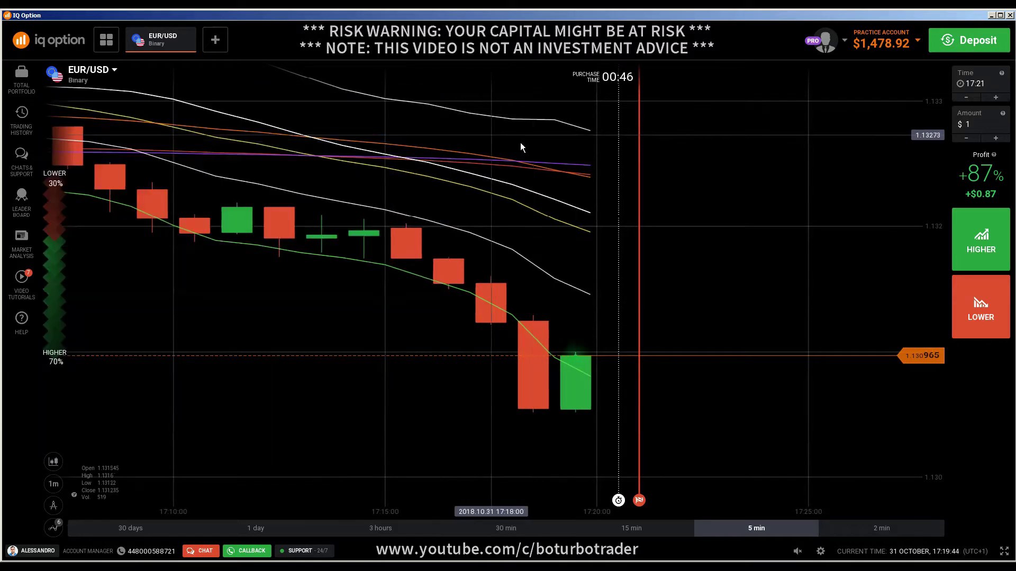
scroll(416, 269, down, 2)
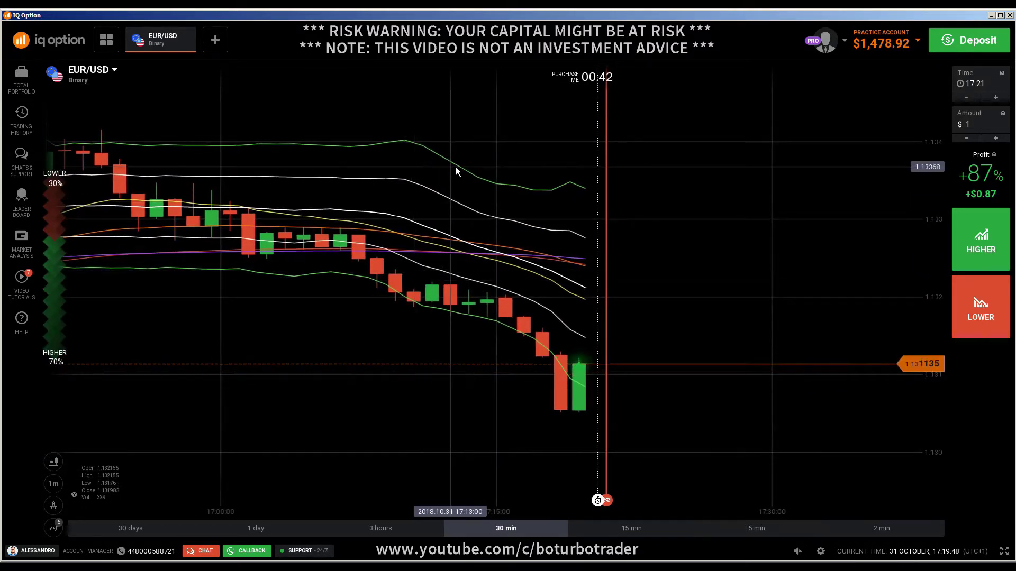
Step: Draw a Fibonacci retracement across the recent EUR/USD decline
click(53, 506)
click(144, 537)
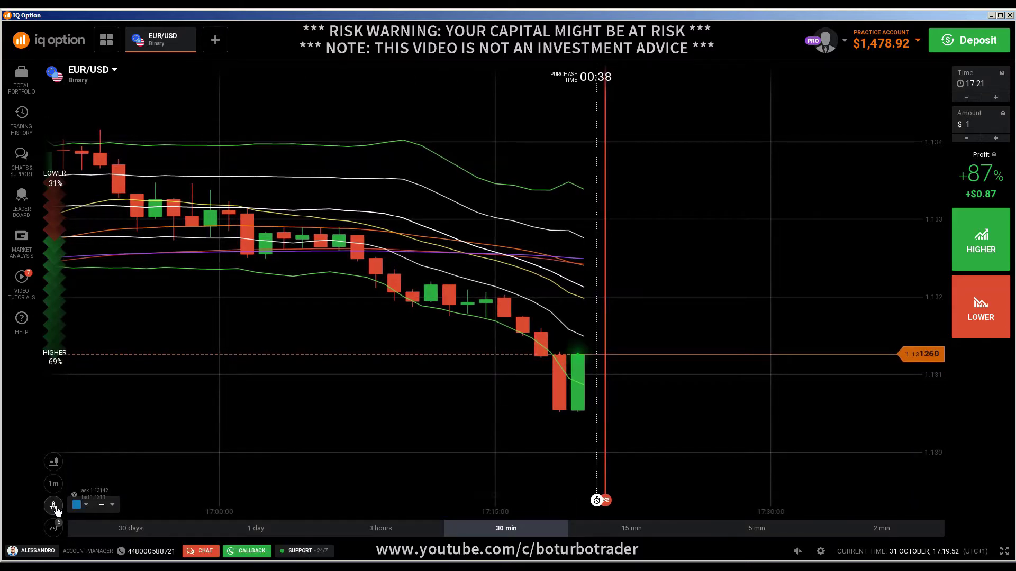
click(54, 506)
click(100, 537)
drag(427, 318, 157, 183)
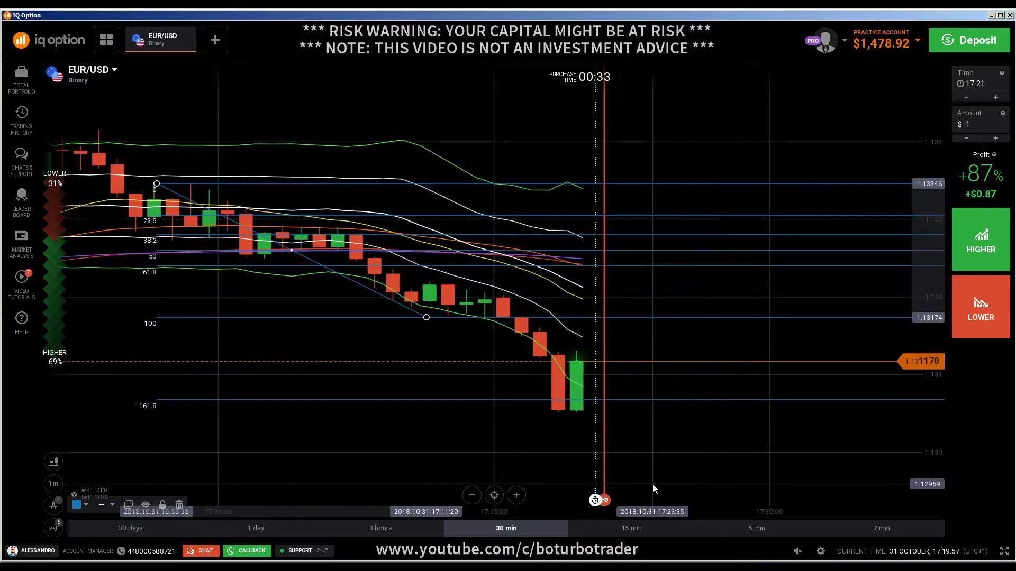
Step: Add a horizontal line at about 1.13067
click(50, 507)
click(98, 517)
click(121, 449)
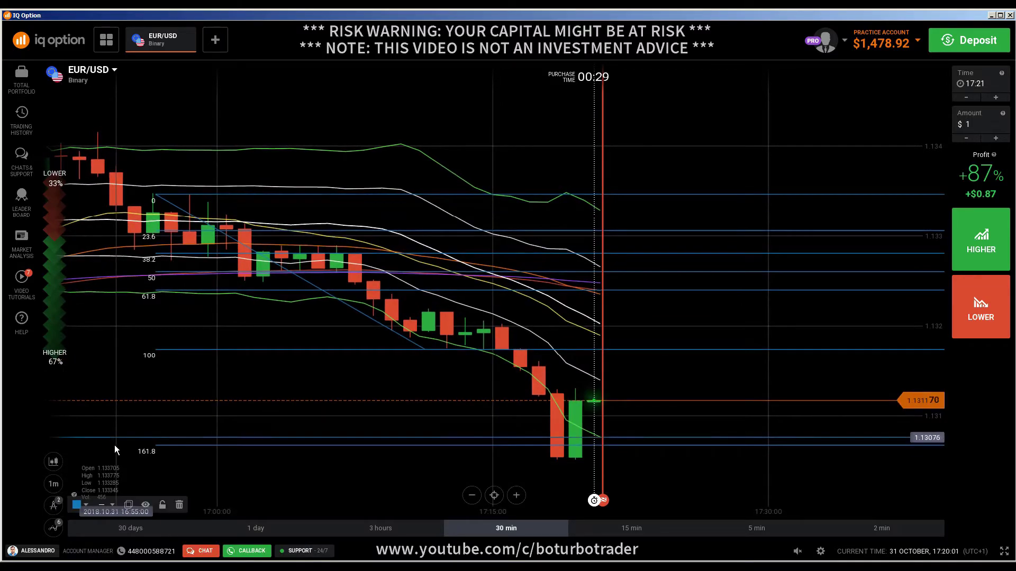
click(115, 446)
Step: Move the Fibonacci anchors to about 1.1307 and 1.13344, then place a $1 Lower trade
drag(154, 189, 136, 449)
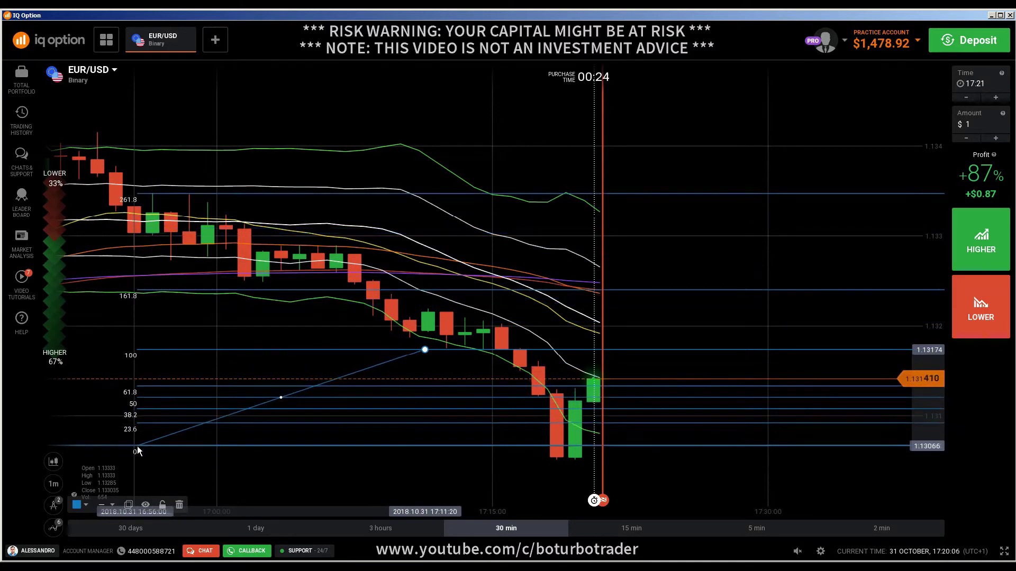
drag(425, 349, 202, 192)
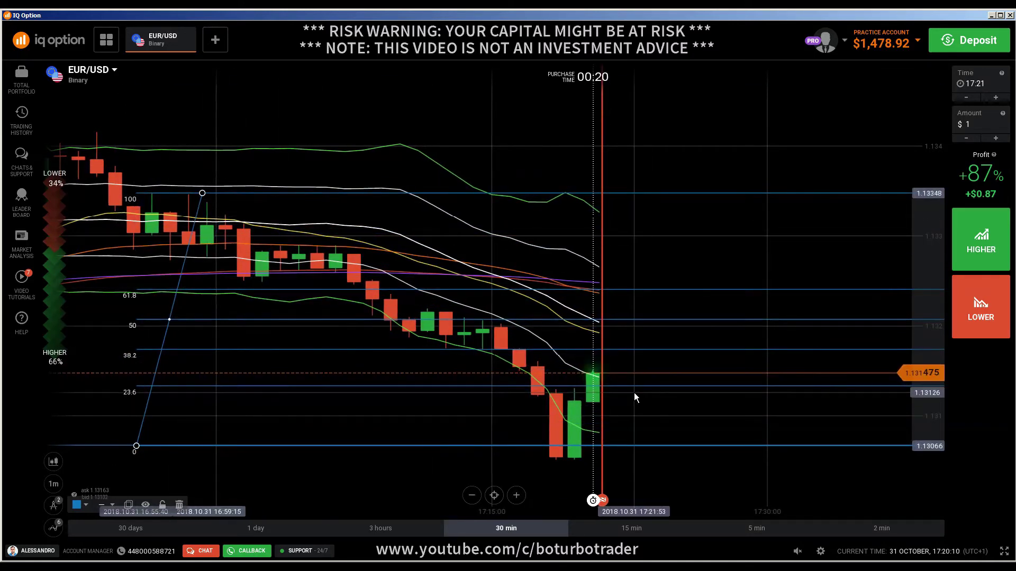
click(991, 302)
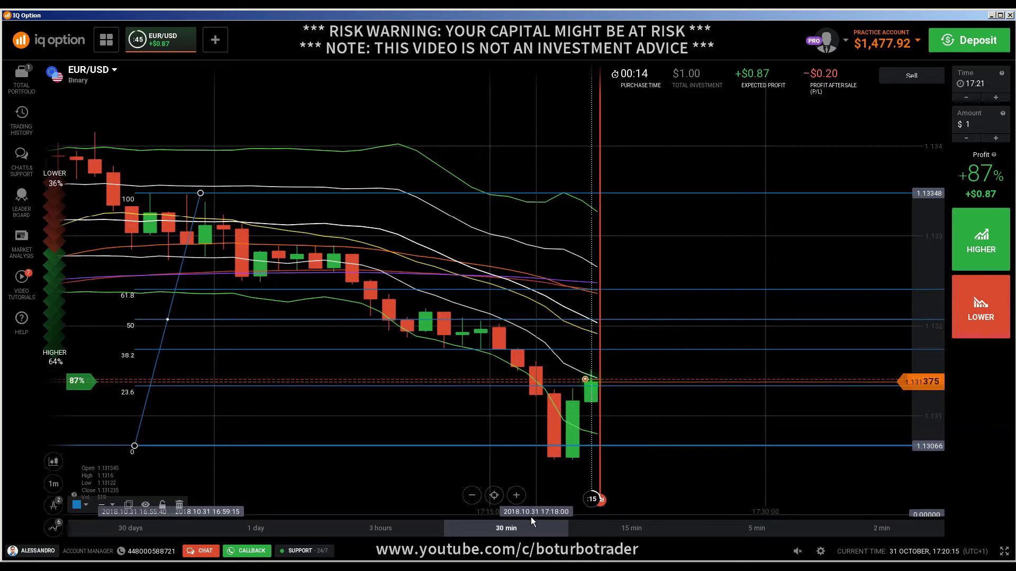
Step: Page the price action guide from slide 69 back to 63 on reversals and retracements, then return to the chart
key(alt+Tab)
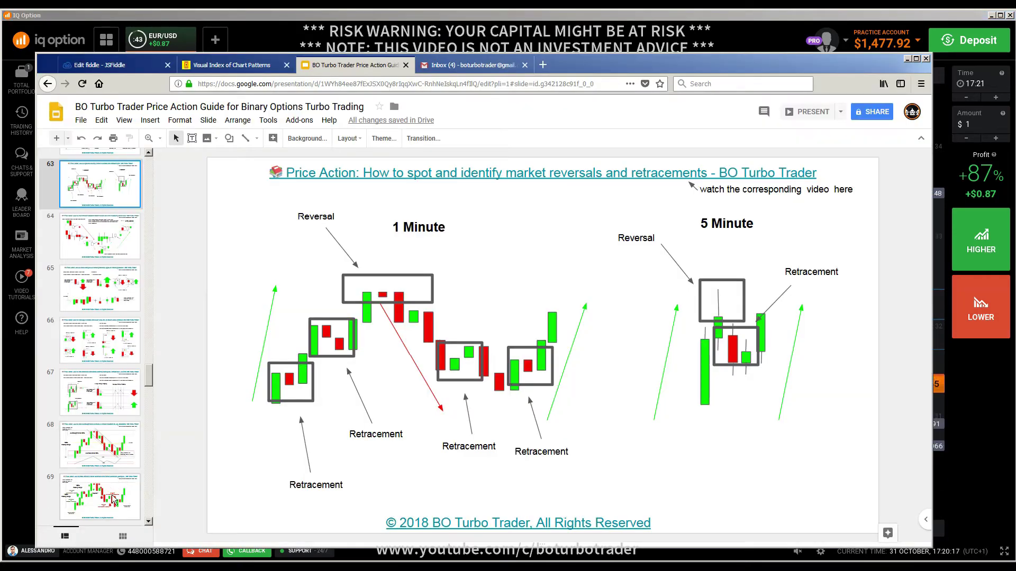
click(106, 443)
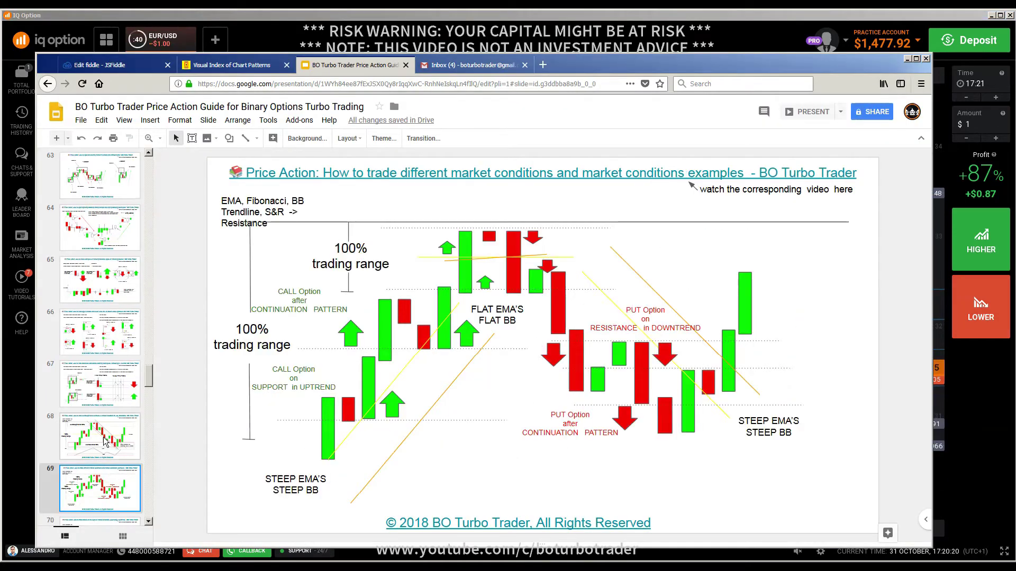
click(105, 432)
click(113, 385)
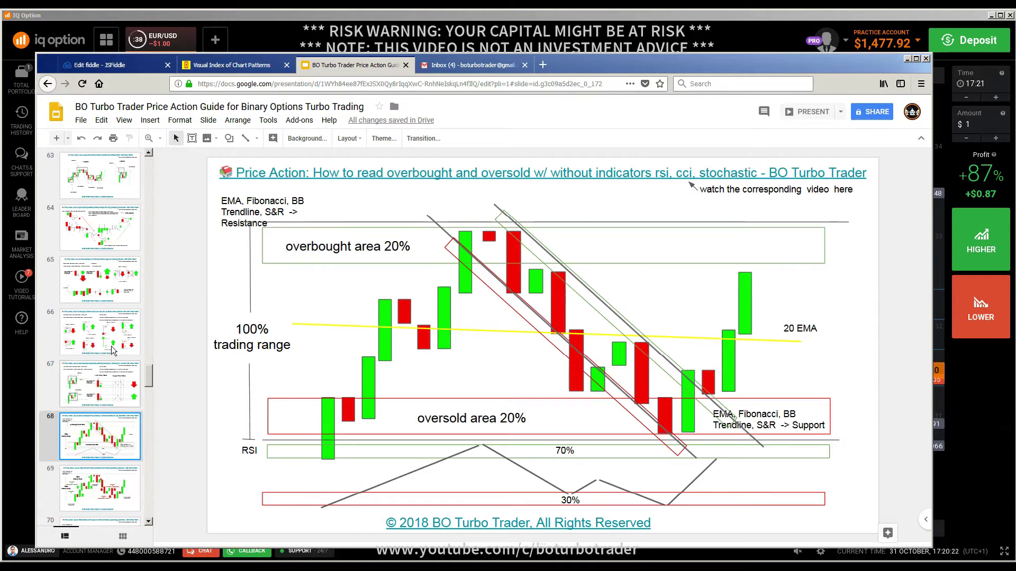
click(108, 311)
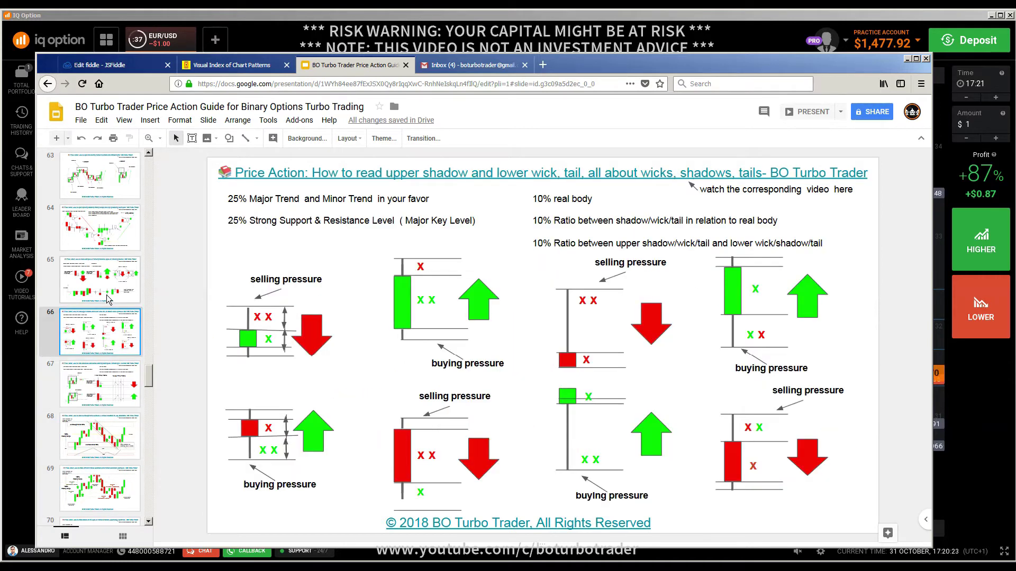
click(100, 263)
key(Up)
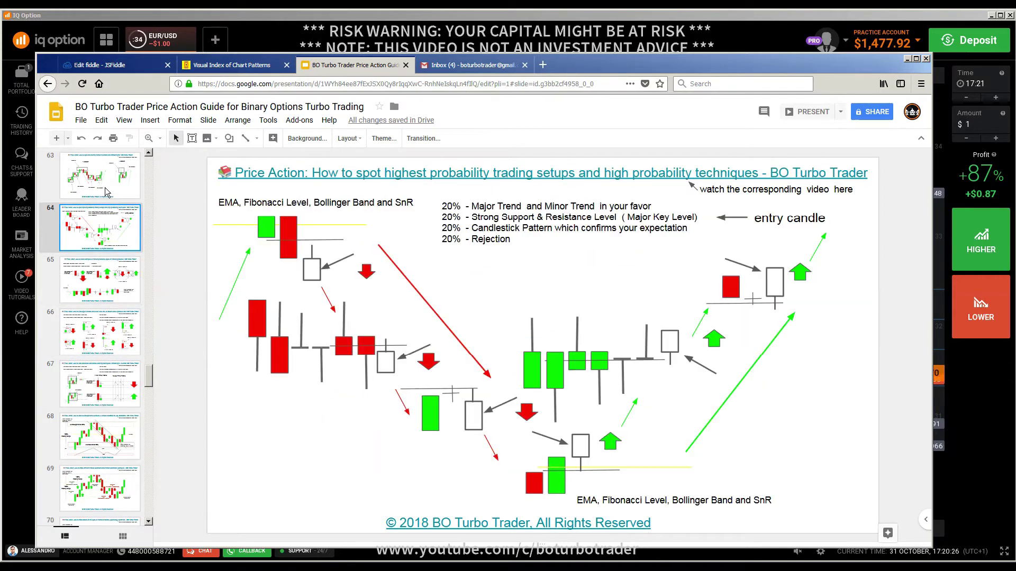
click(106, 191)
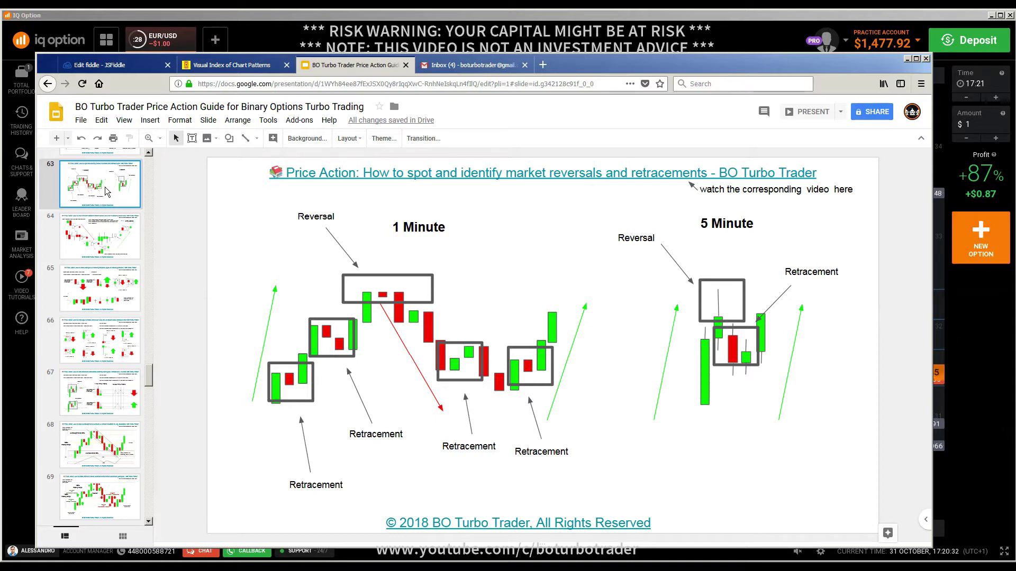
click(906, 60)
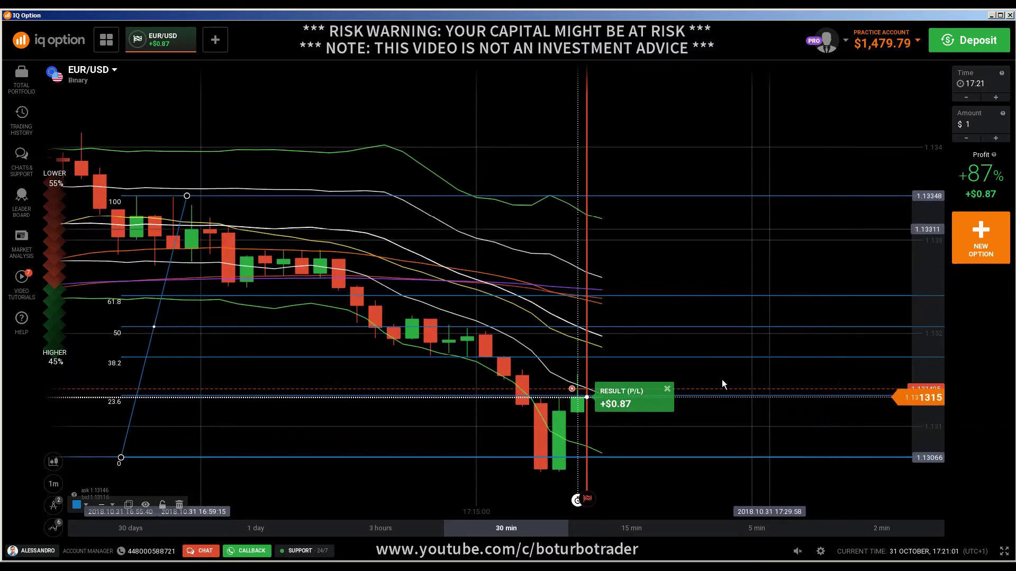
Step: Dismiss the finished trade's +$0.87 result box
click(667, 390)
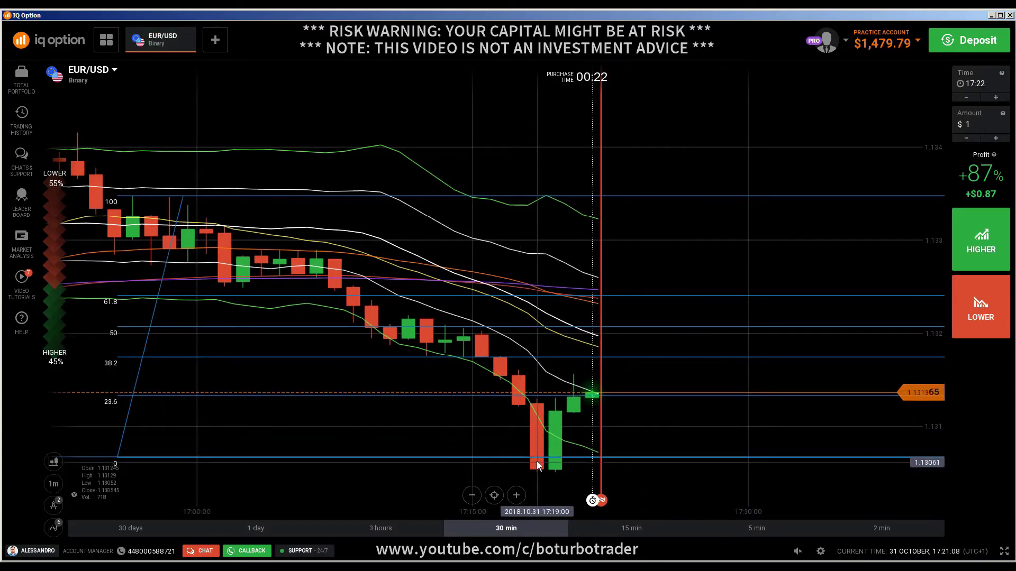
Step: Buy a $1 Higher (call) option on EUR/USD
click(963, 255)
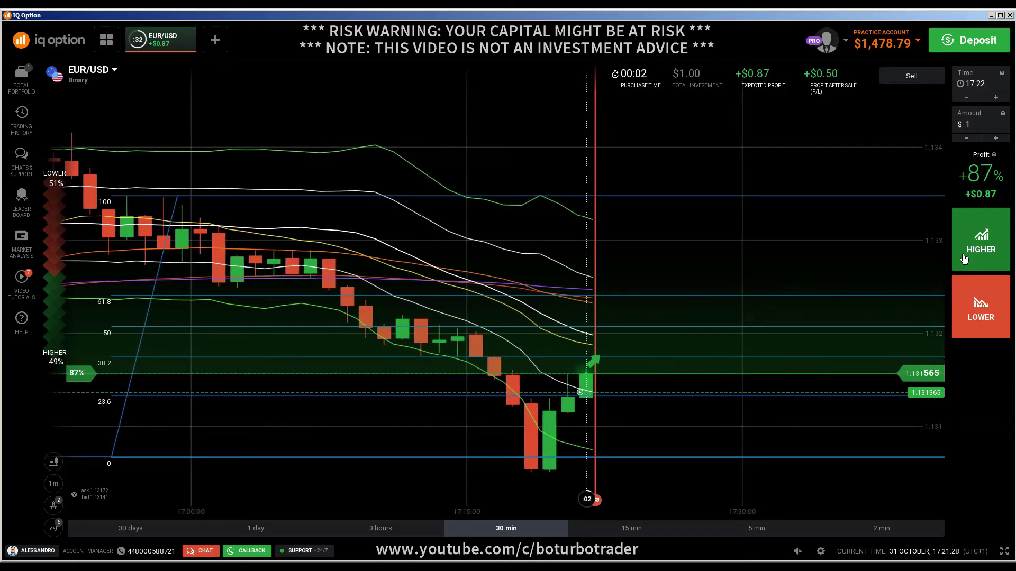
Step: Zoom the chart out to cover 16:45 to 17:45 while the Higher trade expires
scroll(825, 254, down, 3)
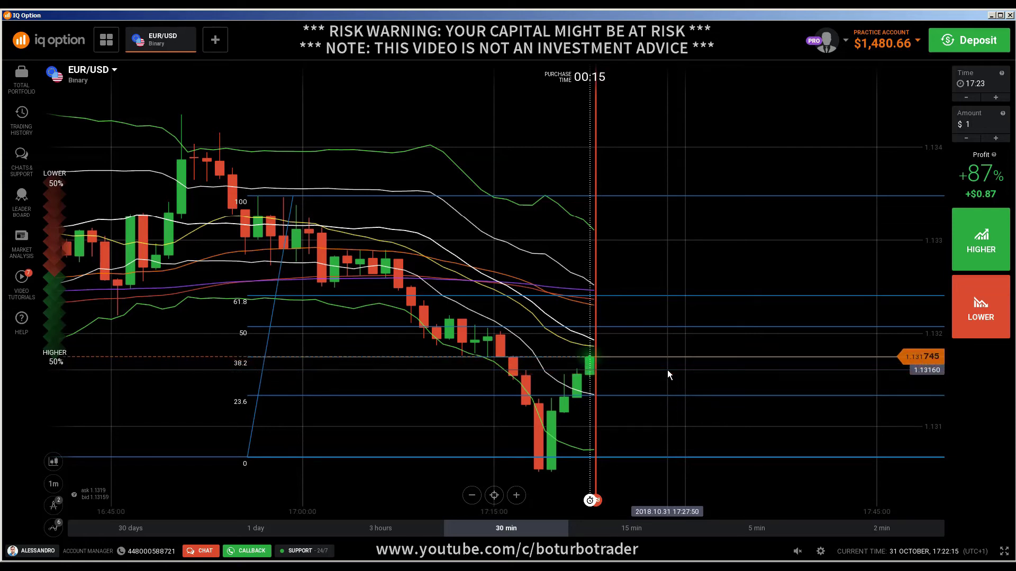
Step: Place a $1 Lower trade on EUR/USD at the current price
click(981, 307)
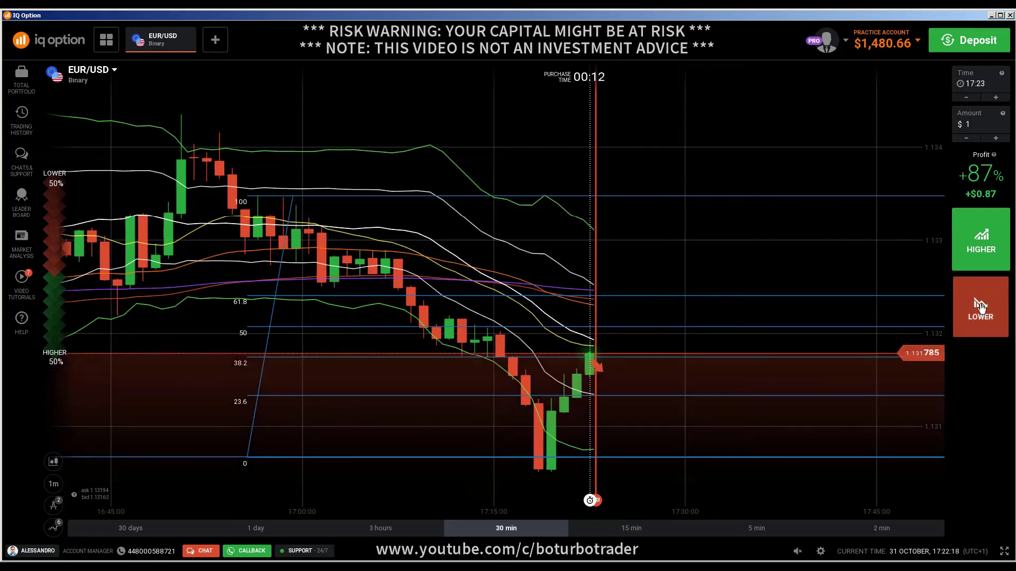